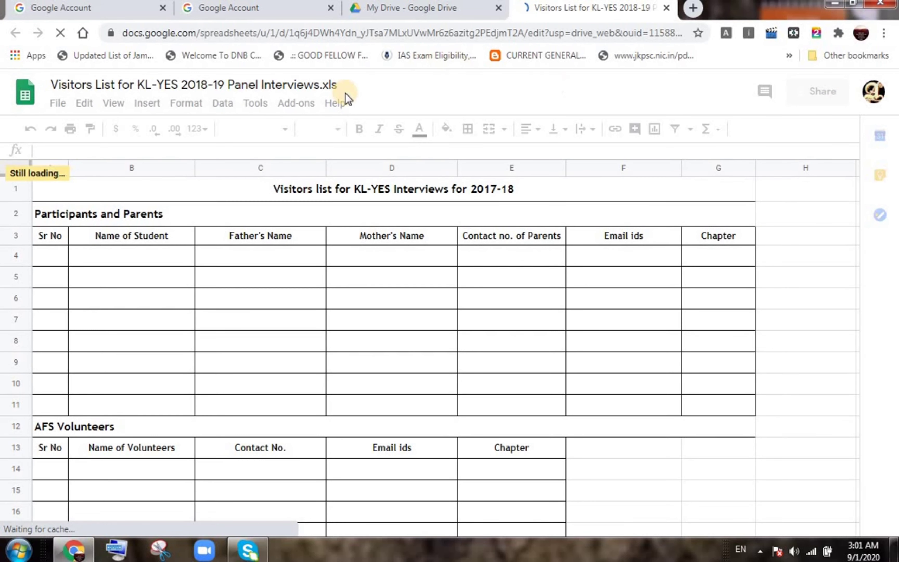
Remove the last Visitors List spreadsheet from My Drive, and keep the current Windows color scheme without showing that message again
left_click(417, 9)
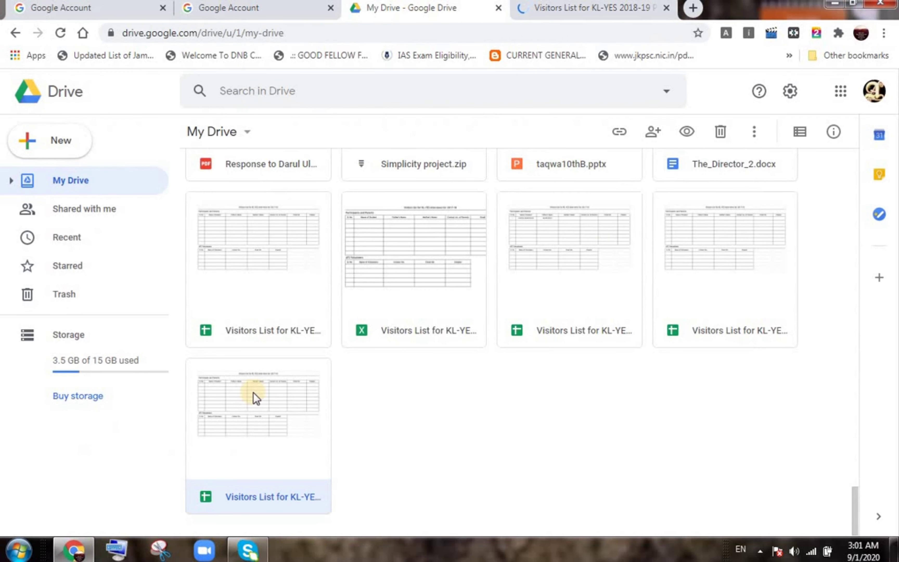
right_click(286, 434)
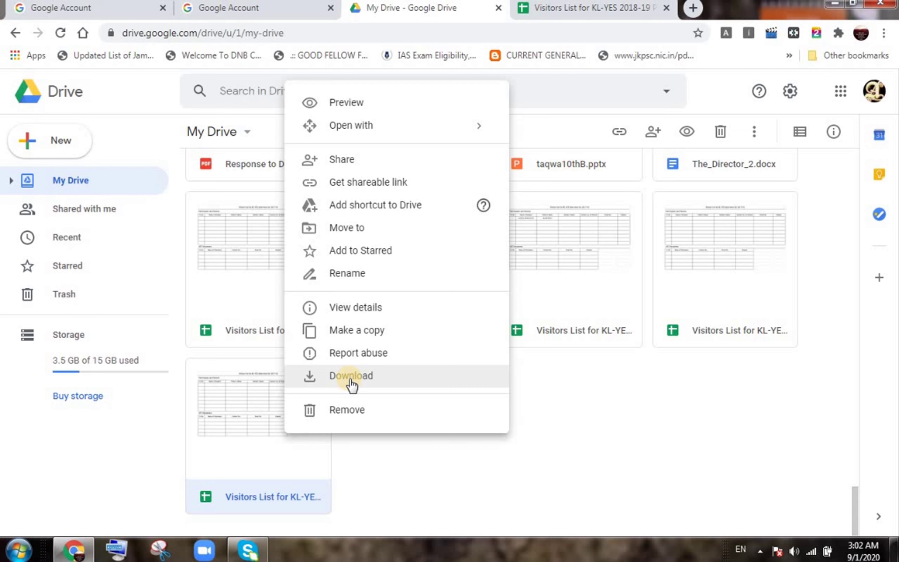
left_click(352, 410)
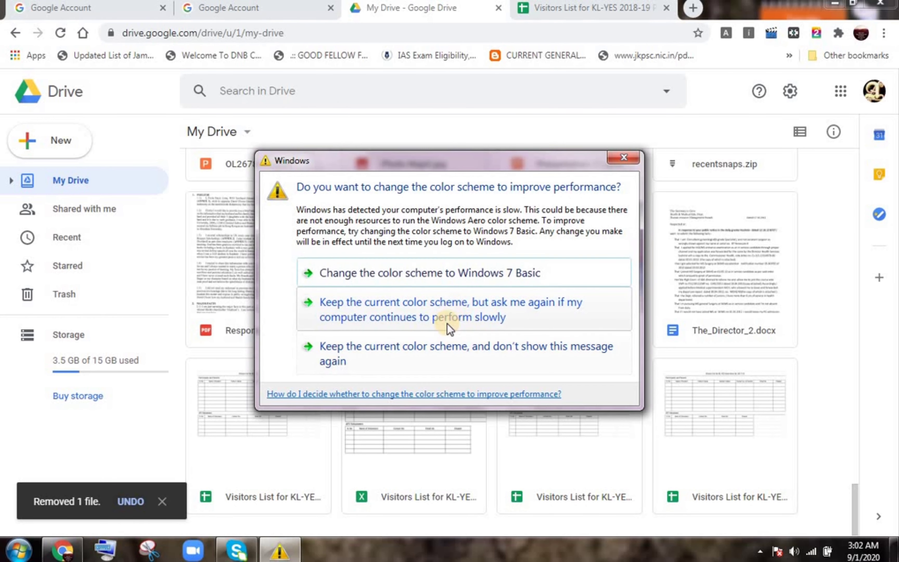
left_click(440, 356)
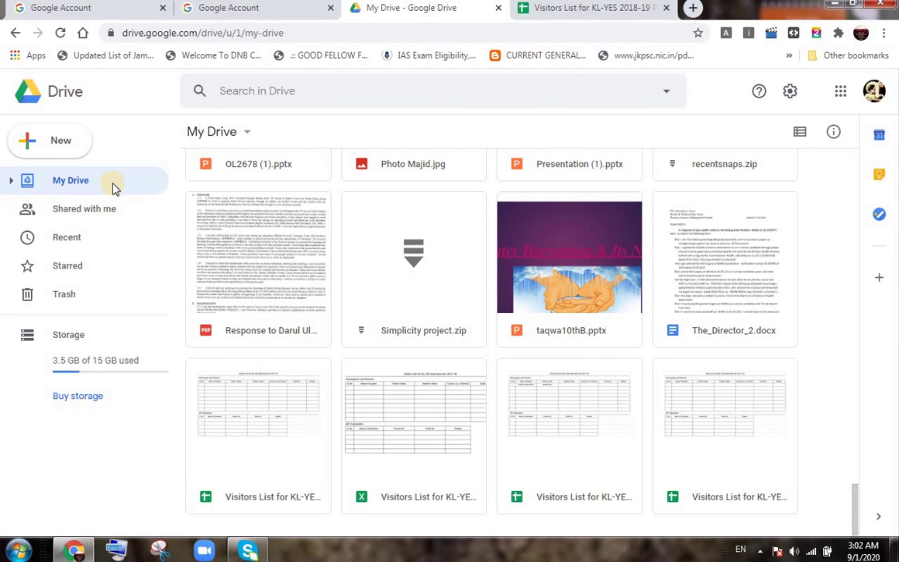
Permanently delete the Visitors List spreadsheet from the Drive trash
left_click(74, 290)
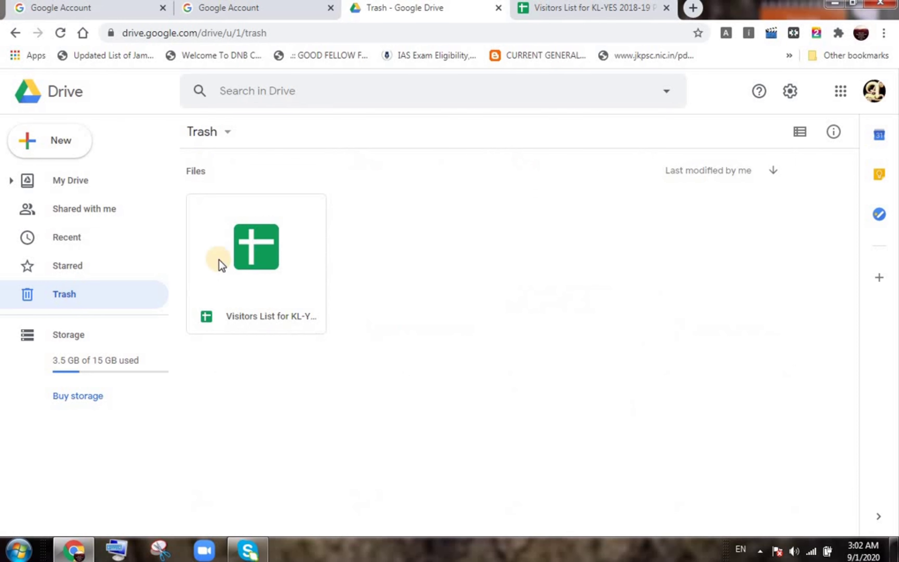
left_click(270, 267)
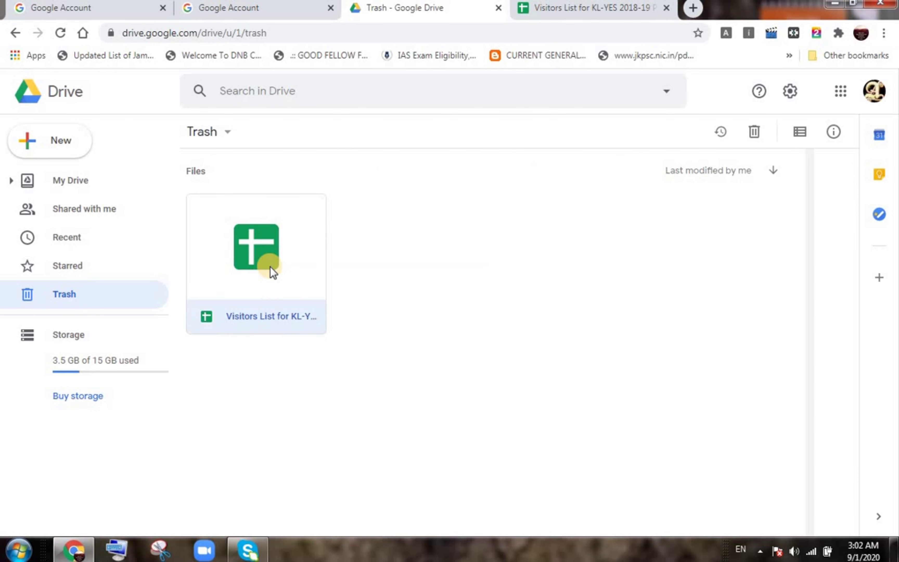
right_click(271, 267)
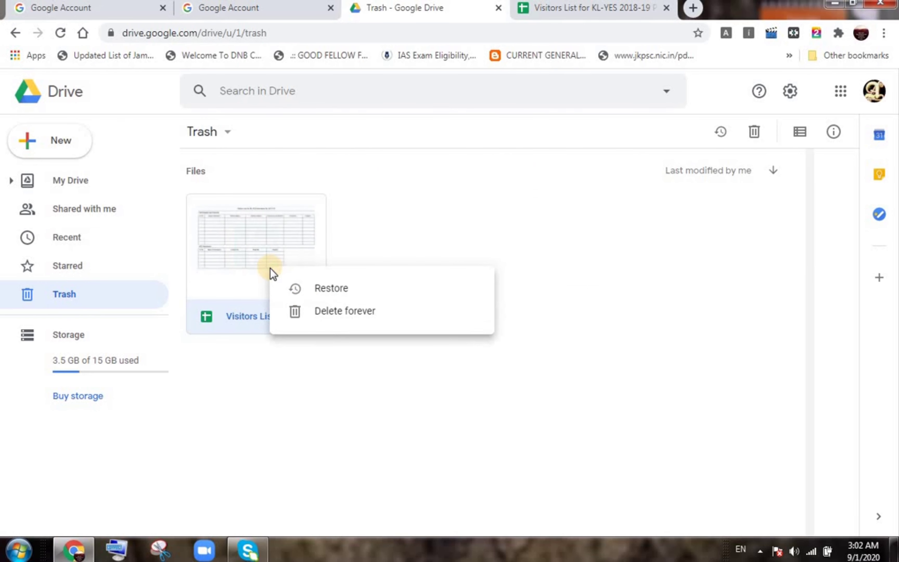
left_click(322, 314)
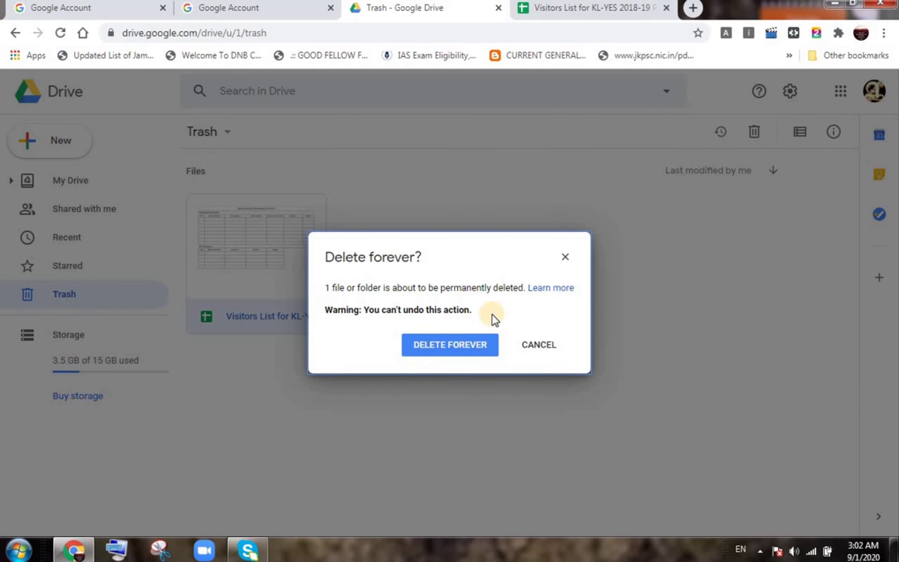
left_click(458, 346)
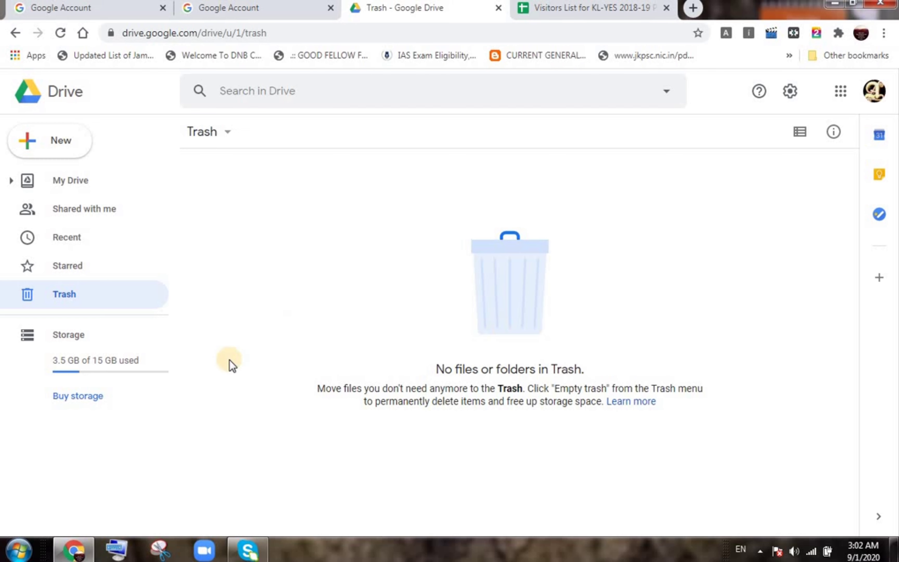
Find IMG_1175.JPG in My Drive and preview it at full size
left_click(77, 180)
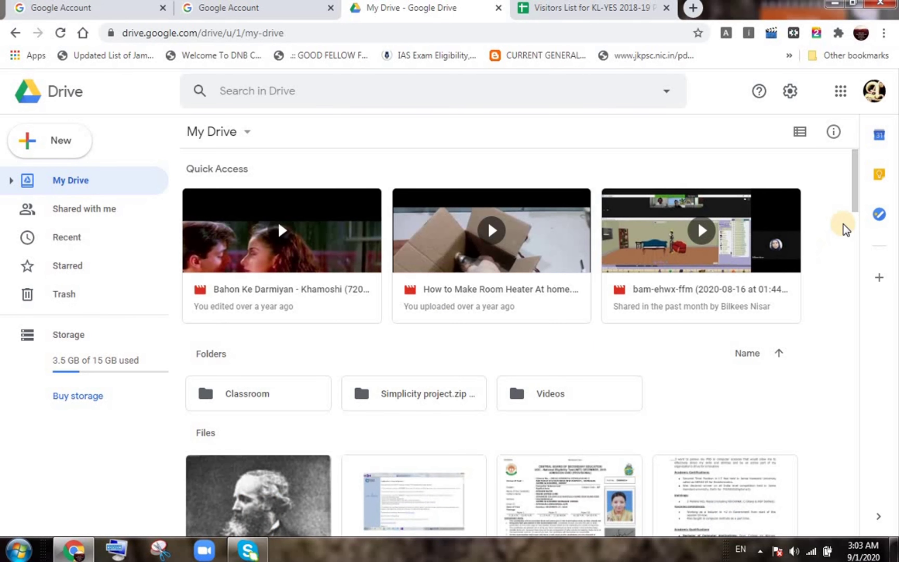
left_click_drag(858, 175, 854, 382)
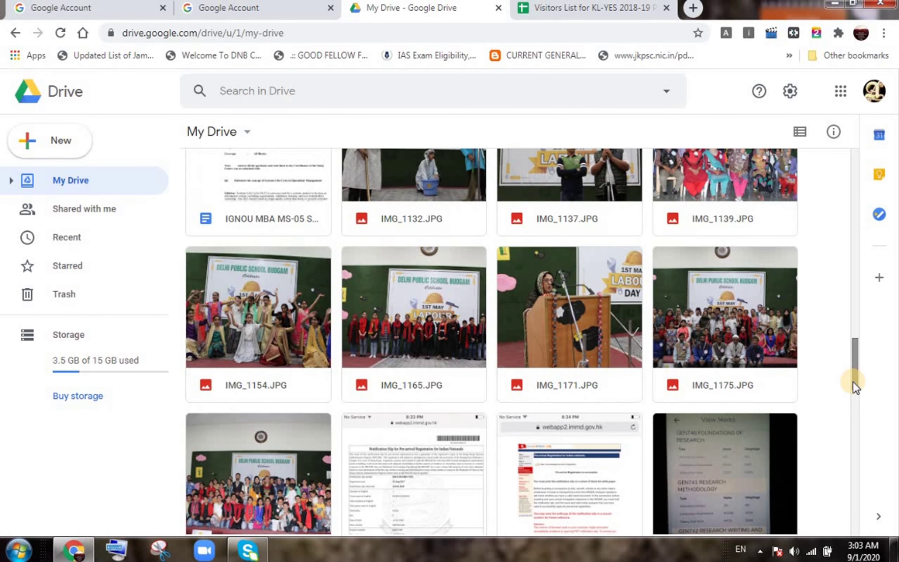
left_click(725, 317)
double_click(723, 313)
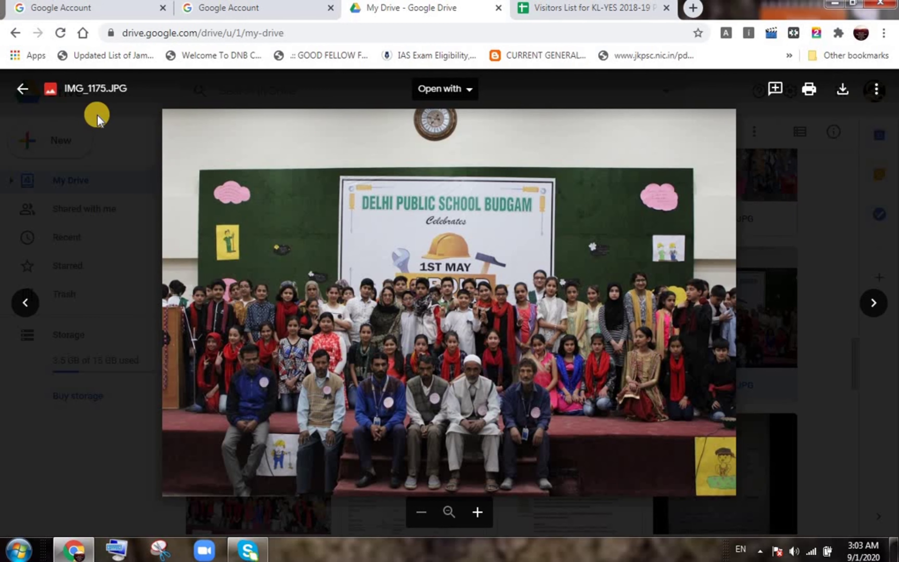
left_click(22, 89)
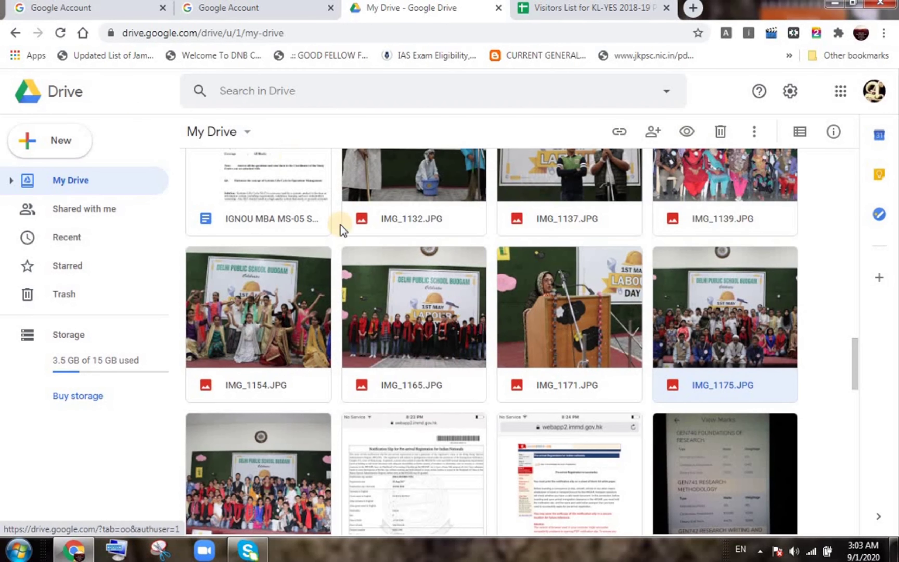
Download IMG_1175.JPG from Drive and show the downloaded file in its folder in a maximized window
right_click(702, 309)
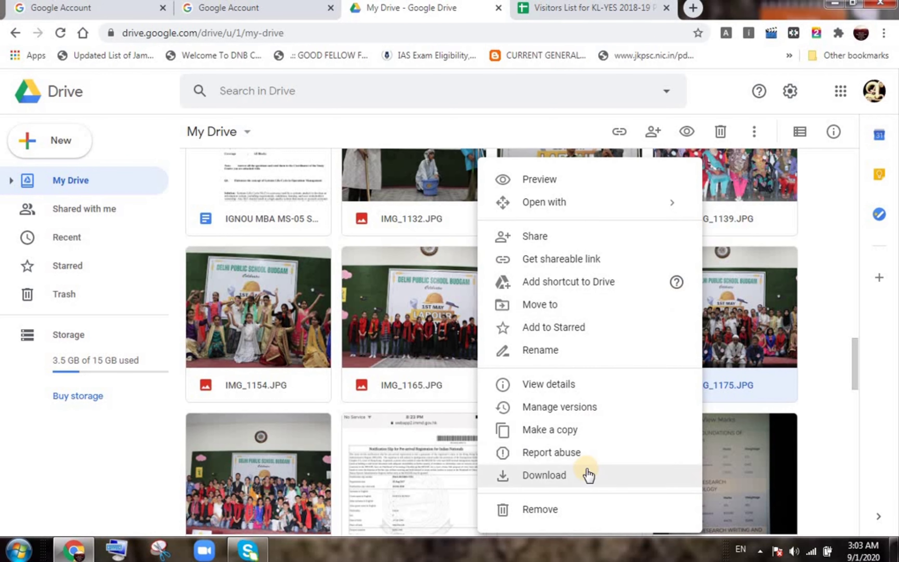
left_click(558, 477)
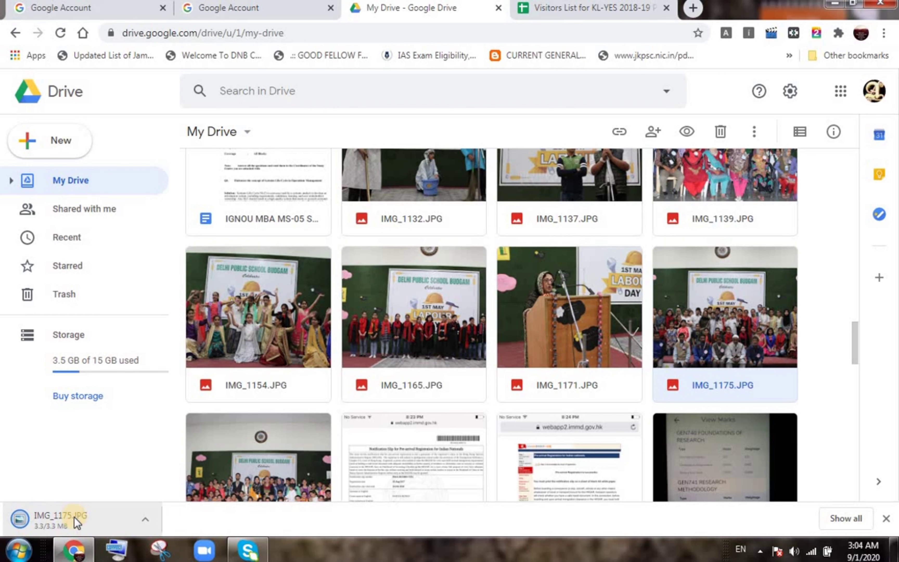
right_click(74, 517)
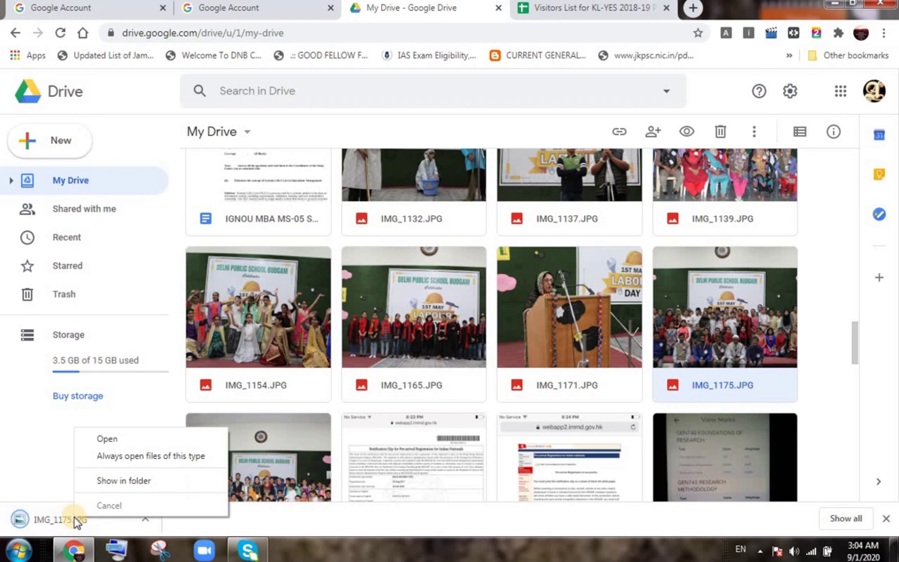
left_click(125, 480)
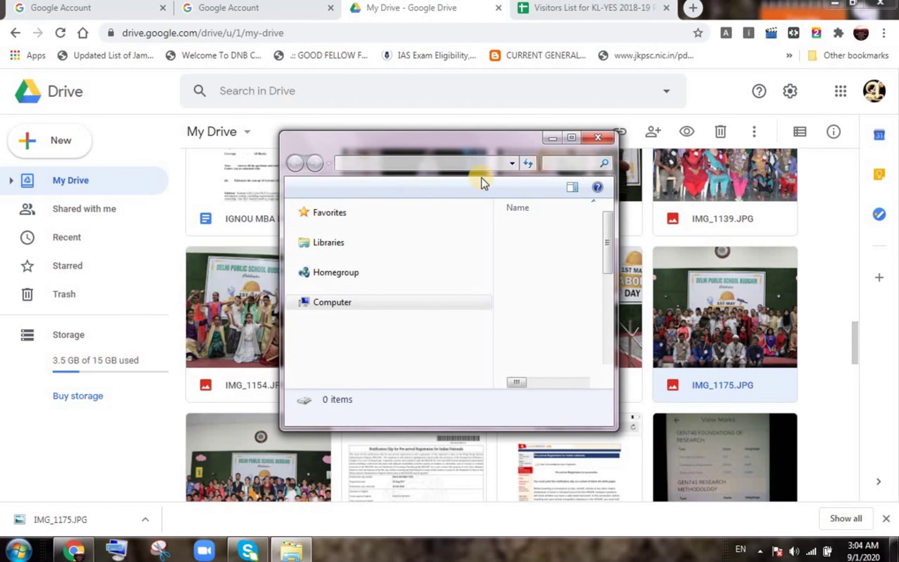
left_click(573, 137)
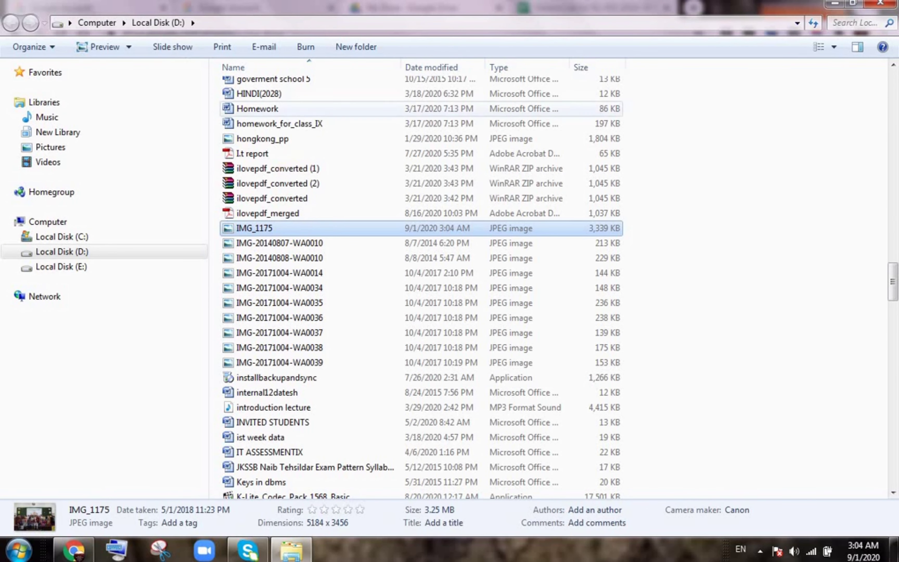
Copy the downloaded IMG_1175 image from Local Disk (D:) and paste it onto the desktop
right_click(281, 230)
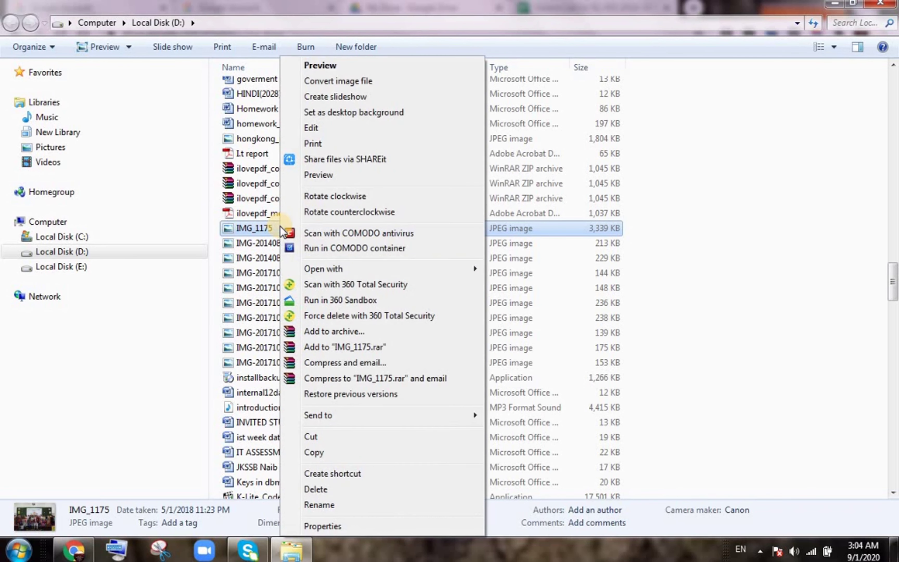
left_click(341, 452)
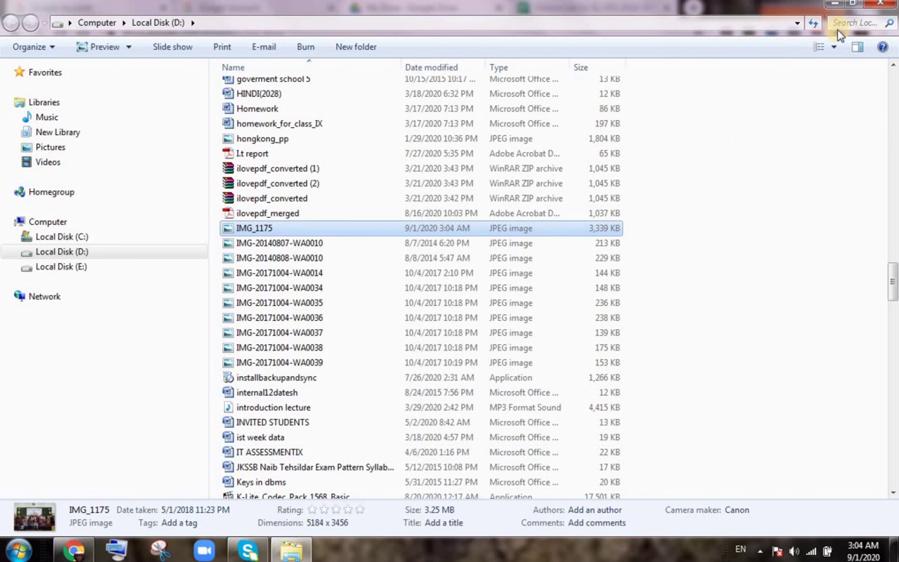
left_click(869, 4)
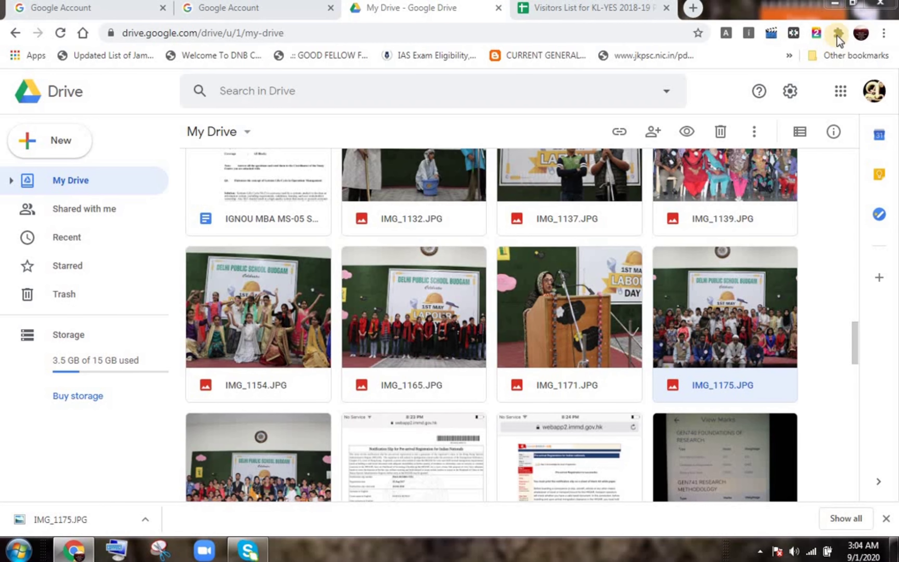
left_click(835, 5)
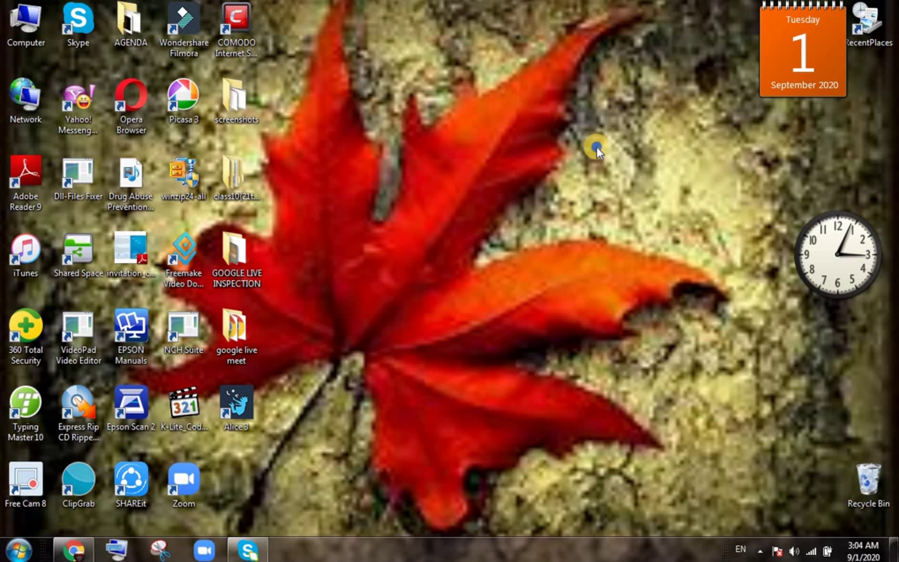
right_click(596, 146)
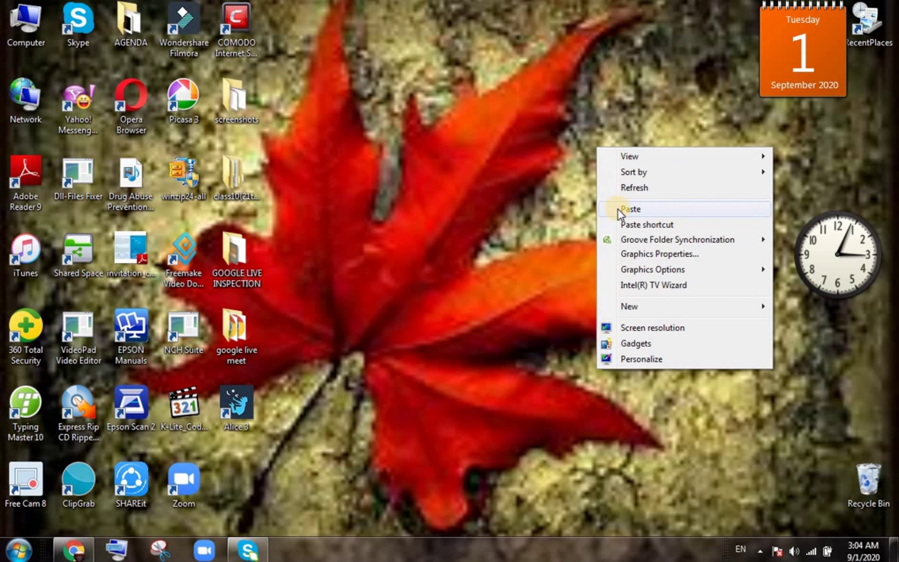
left_click(618, 209)
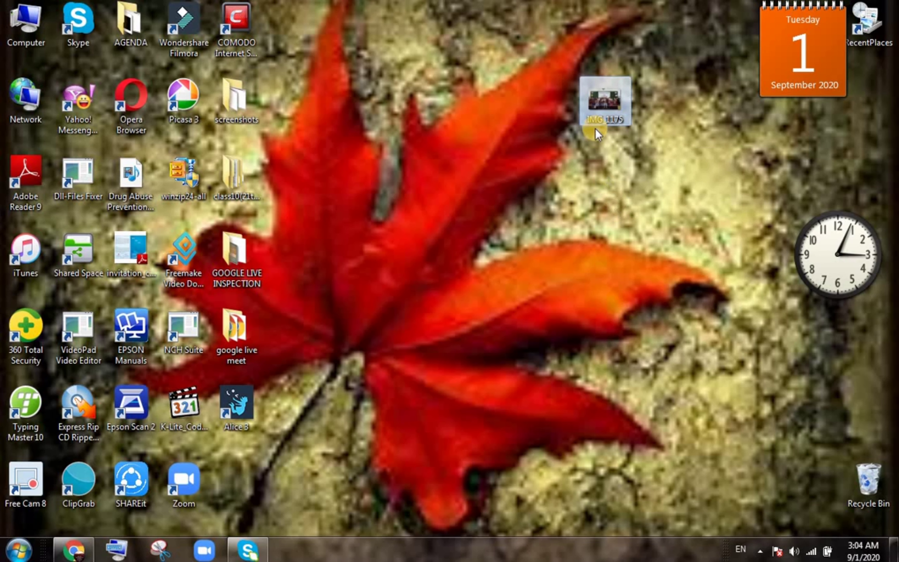
View the desktop copy of IMG_1175 in Windows Photo Viewer, enlarging it and fitting it back in a maximized window
double_click(594, 107)
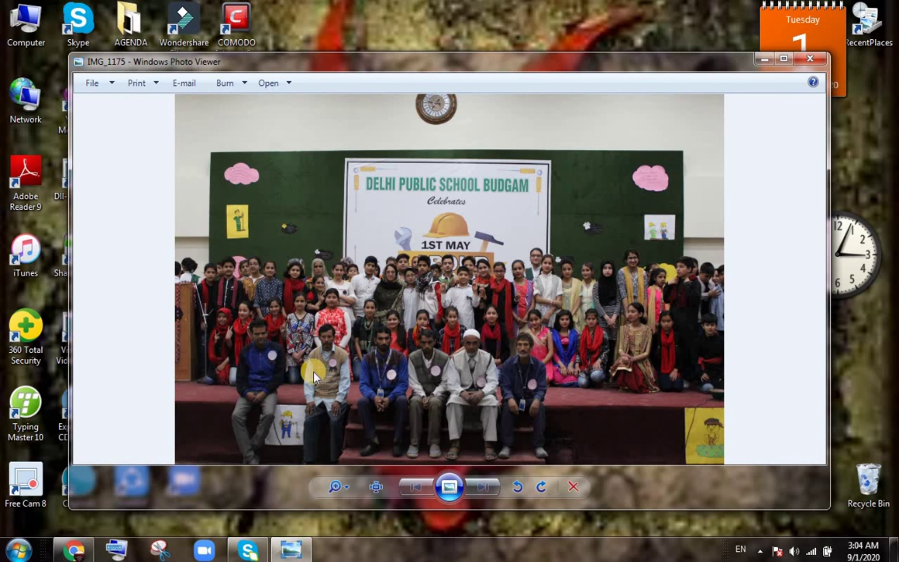
left_click(344, 489)
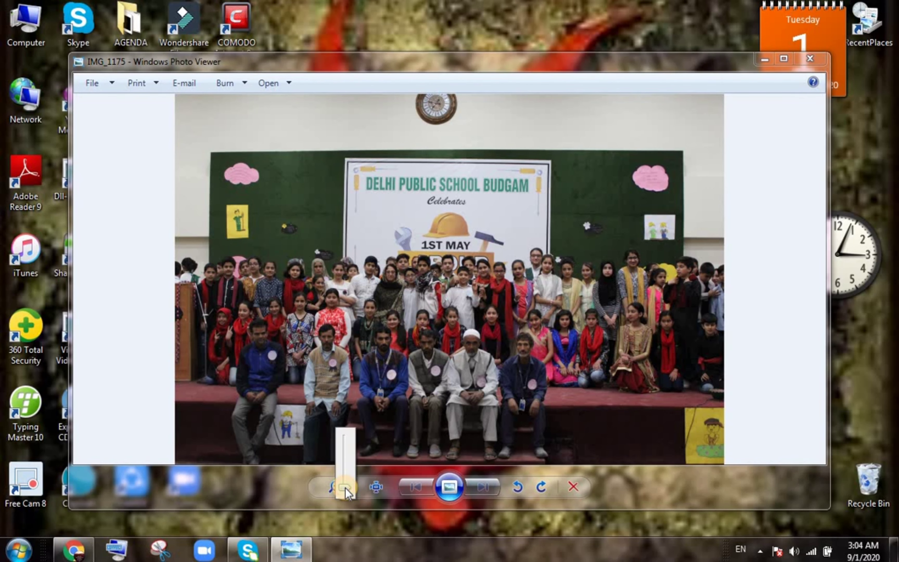
left_click_drag(345, 485, 345, 470)
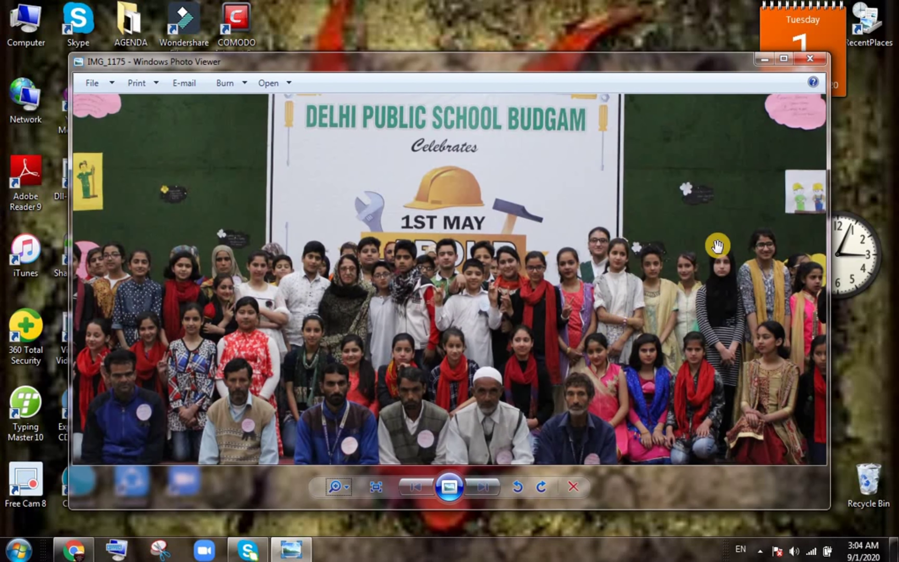
left_click(784, 58)
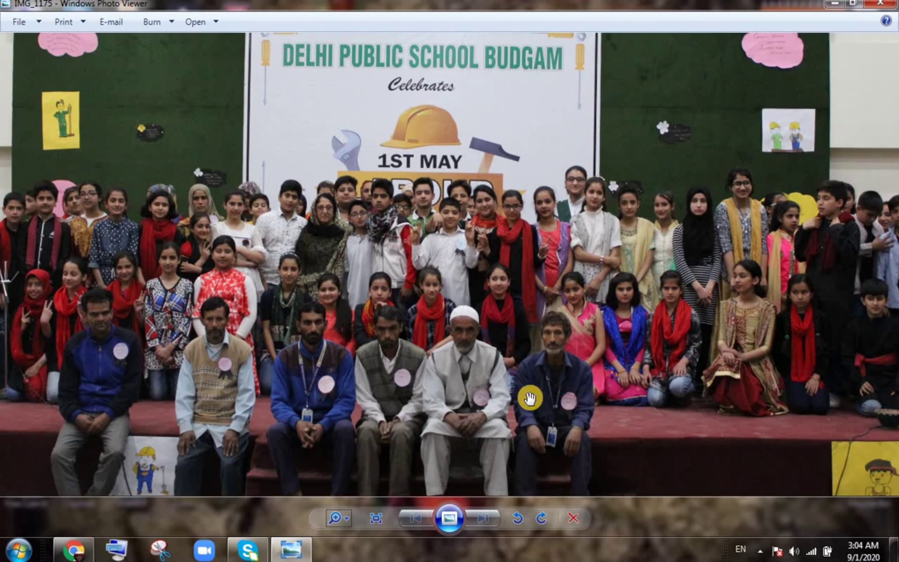
left_click(346, 519)
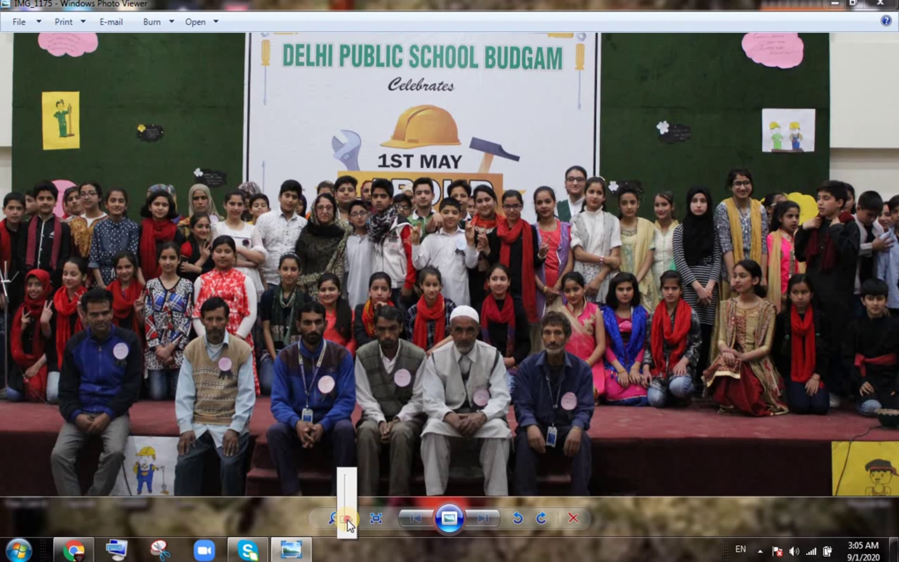
left_click_drag(347, 519, 347, 522)
left_click(347, 522)
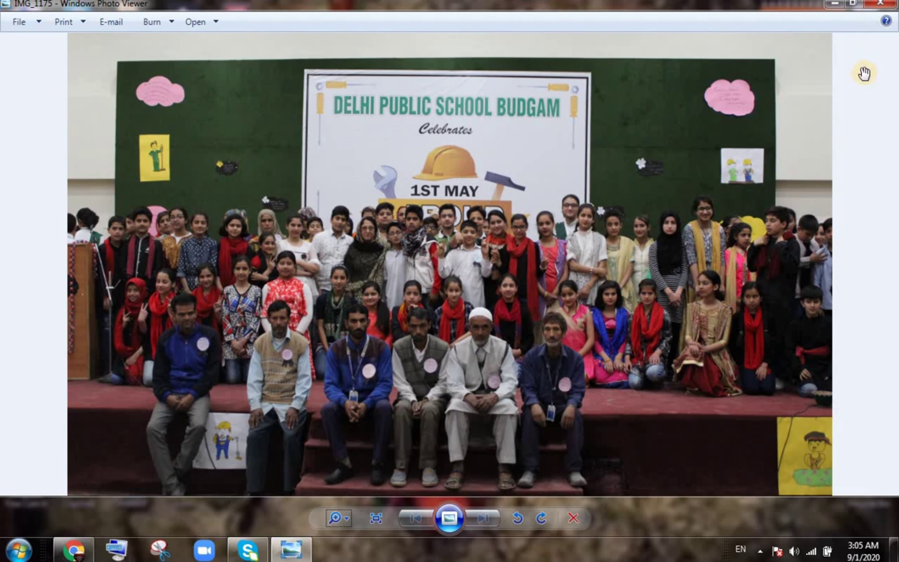
left_click(835, 5)
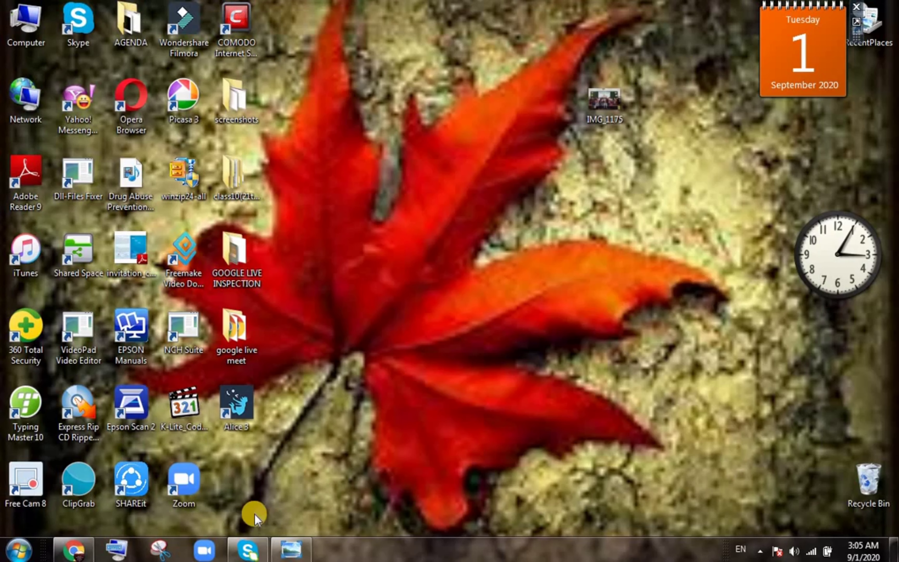
Switch back to Google Drive in Chrome and view the list of Google apps before minimizing the browser
left_click(72, 554)
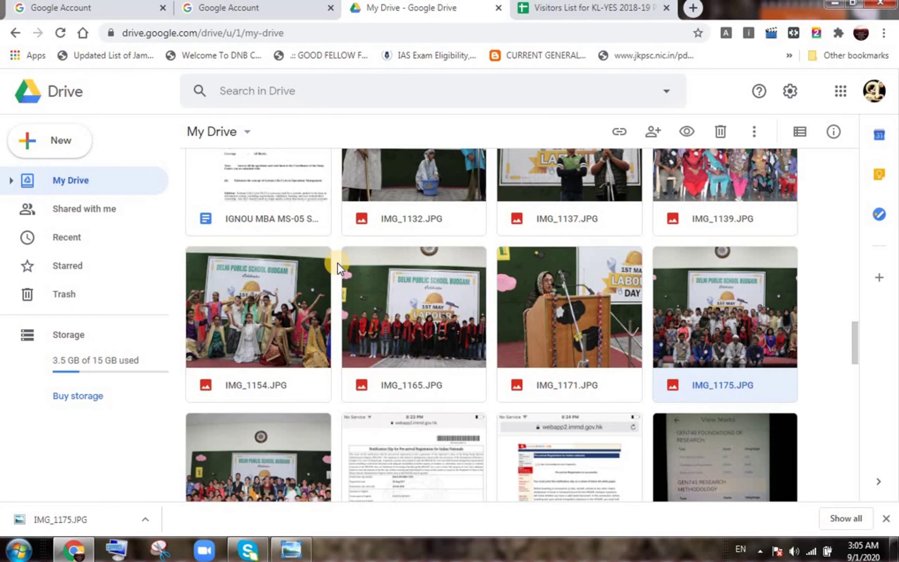
left_click(839, 96)
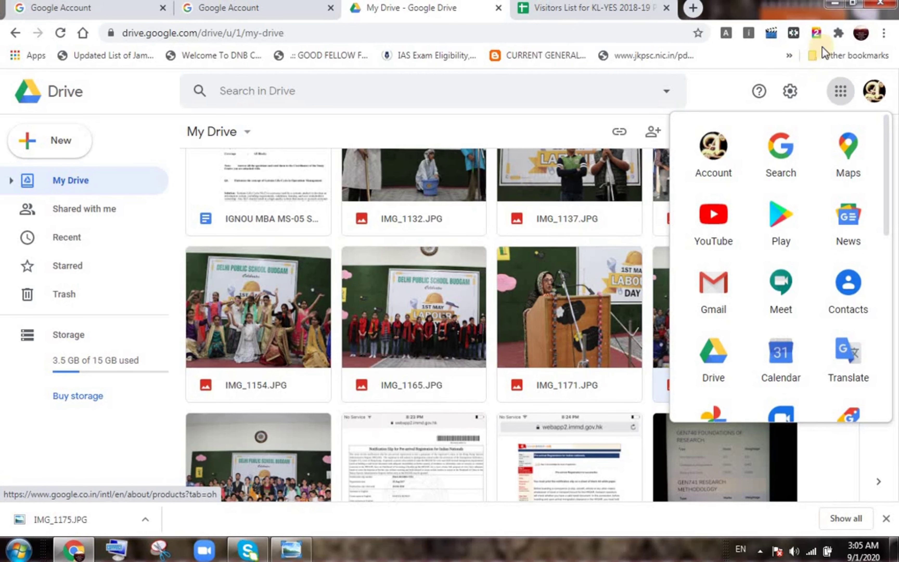
left_click(835, 8)
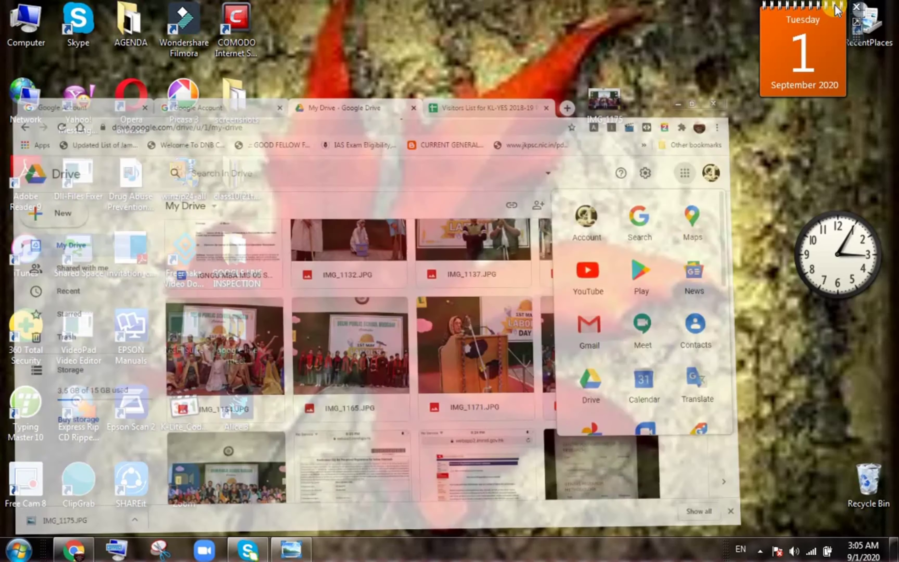